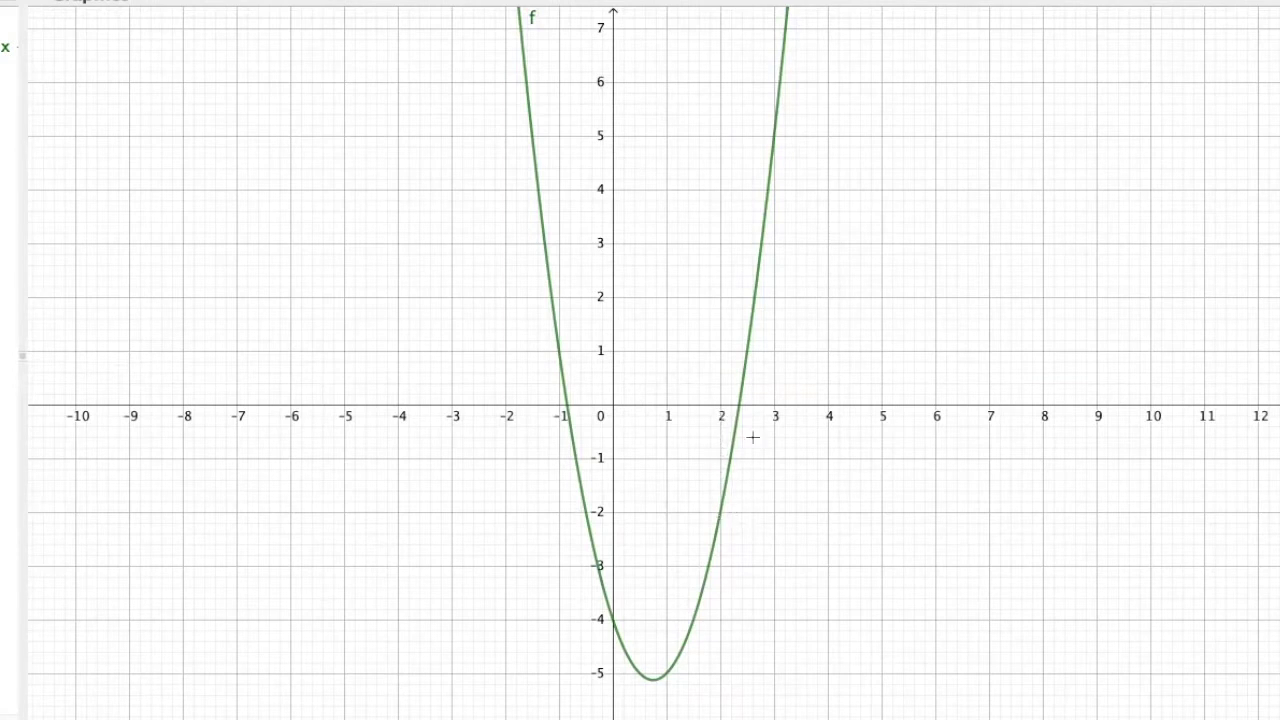
Examine the parabola f(x) = 2x² − 3x − 4 from its upper right branch near x = 3 down to its vertex.
{"action": "left_click_drag", "start_coordinate": [774, 416], "coordinate": [776, 607]}
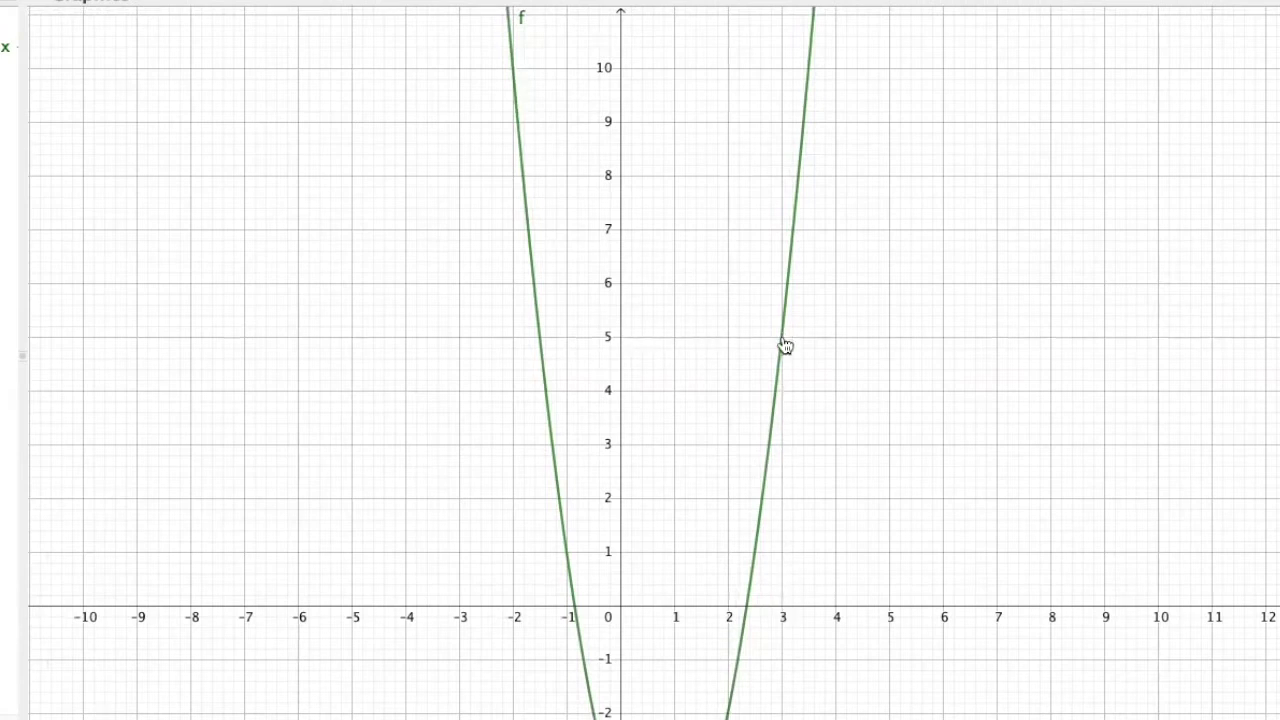
{"action": "left_click_drag", "start_coordinate": [776, 266], "coordinate": [777, 292]}
{"action": "left_click_drag", "start_coordinate": [869, 449], "coordinate": [872, 618]}
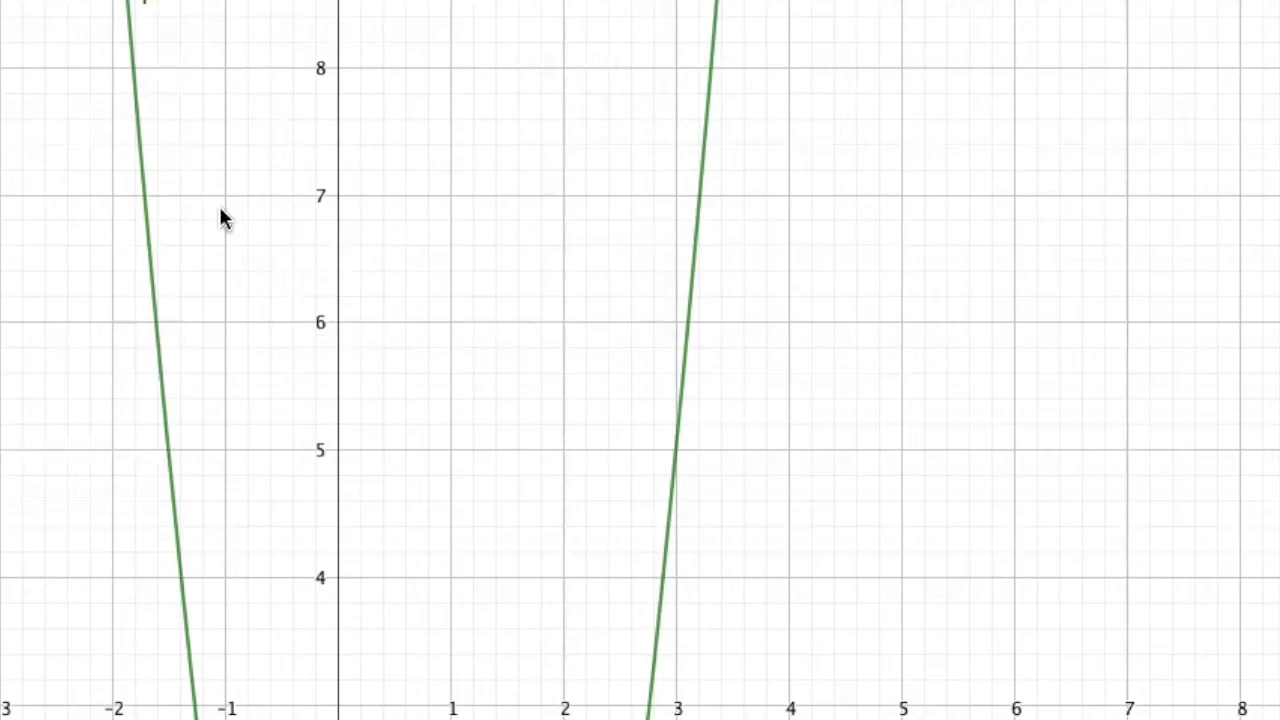
{"action": "left_click_drag", "start_coordinate": [221, 214], "coordinate": [251, 0]}
{"action": "left_click_drag", "start_coordinate": [312, 319], "coordinate": [300, 0]}
{"action": "left_click_drag", "start_coordinate": [512, 183], "coordinate": [618, 0]}
{"action": "left_click_drag", "start_coordinate": [535, 135], "coordinate": [455, 0]}
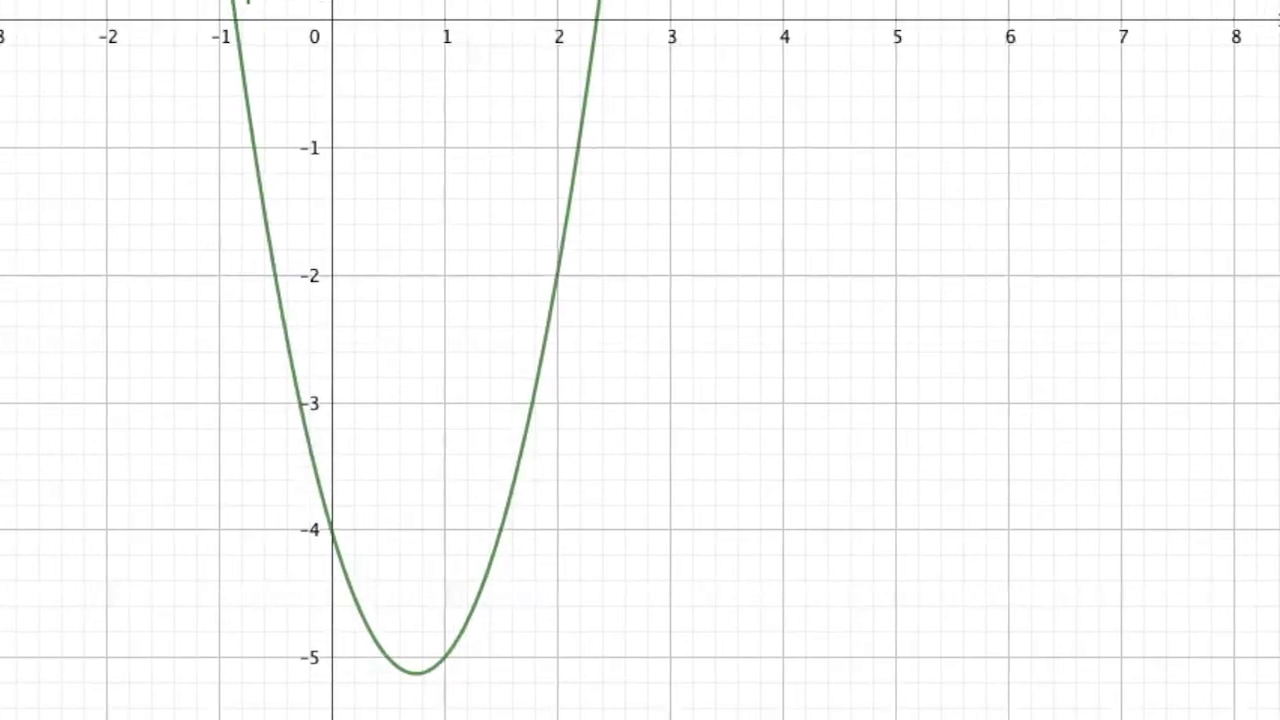
{"action": "left_click_drag", "start_coordinate": [455, 0], "coordinate": [837, 597]}
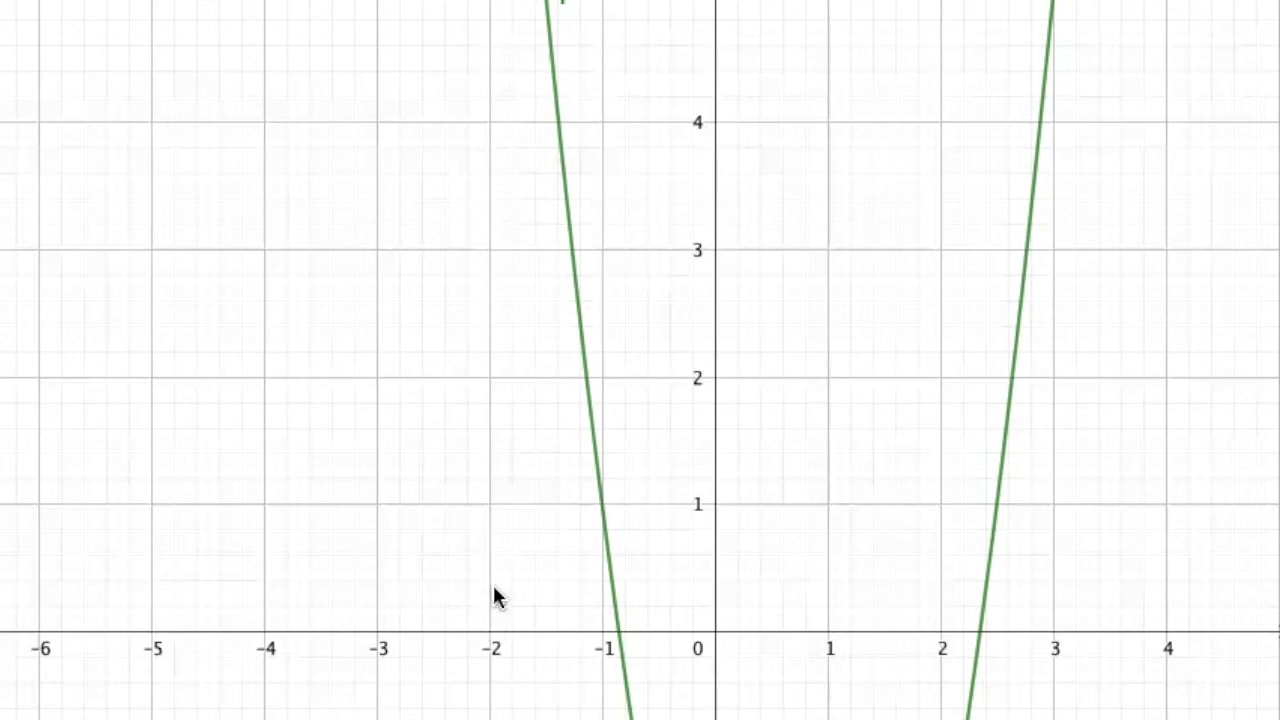
Read the points of function f along its left branch at x = −2 and x = −1 and down towards the vertex.
{"action": "left_click_drag", "start_coordinate": [497, 588], "coordinate": [519, 719]}
{"action": "left_click_drag", "start_coordinate": [497, 250], "coordinate": [540, 649]}
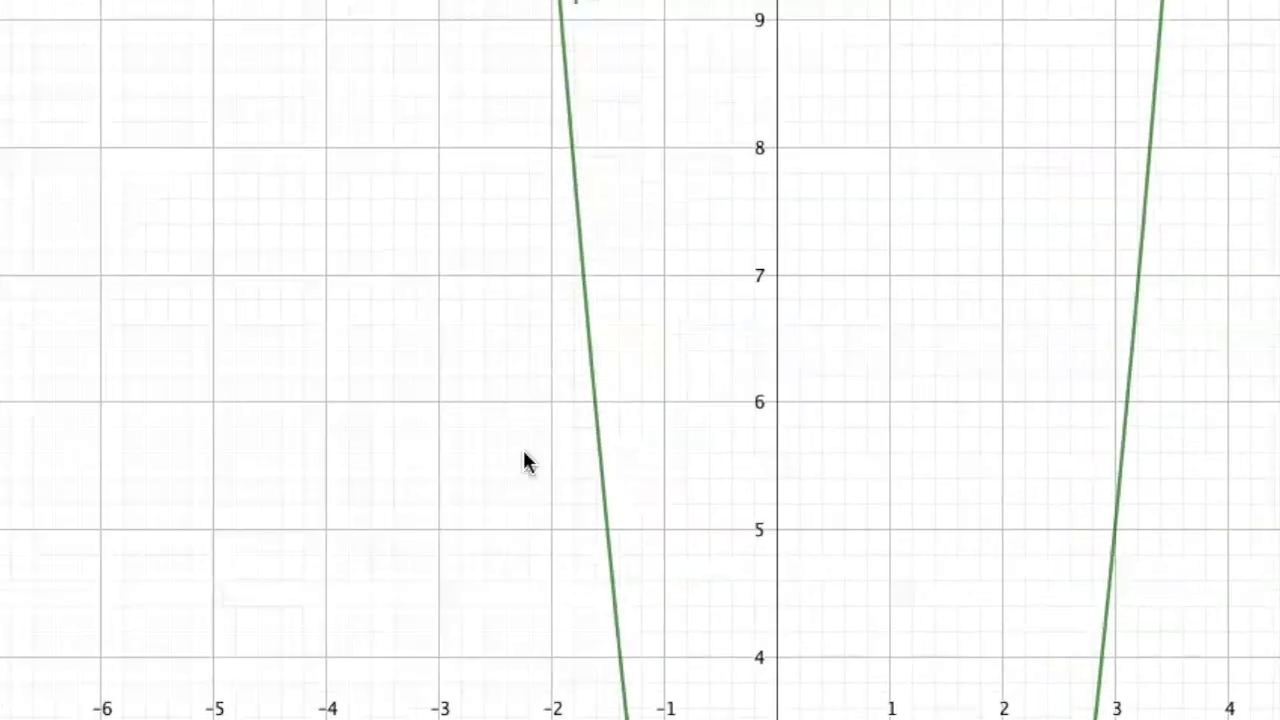
{"action": "left_click_drag", "start_coordinate": [521, 225], "coordinate": [528, 415]}
{"action": "left_click_drag", "start_coordinate": [531, 318], "coordinate": [537, 483]}
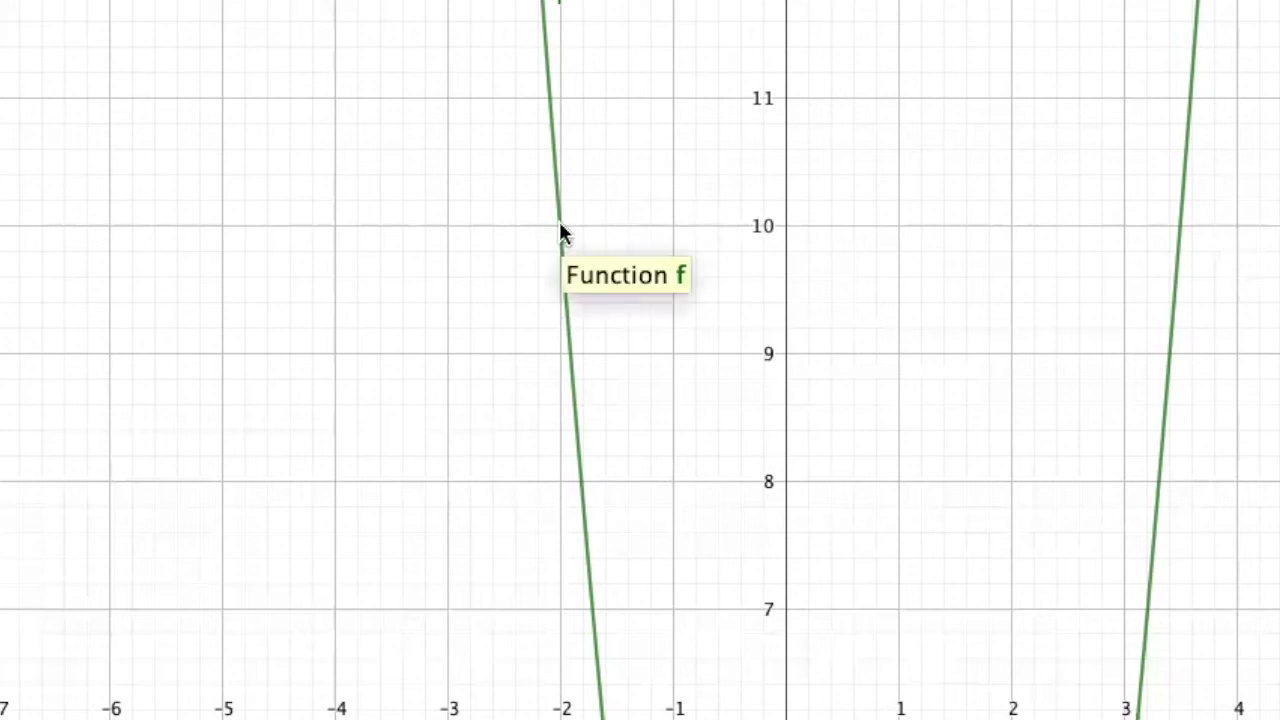
{"action": "left_click_drag", "start_coordinate": [589, 212], "coordinate": [589, 111]}
{"action": "left_click_drag", "start_coordinate": [686, 398], "coordinate": [649, 149]}
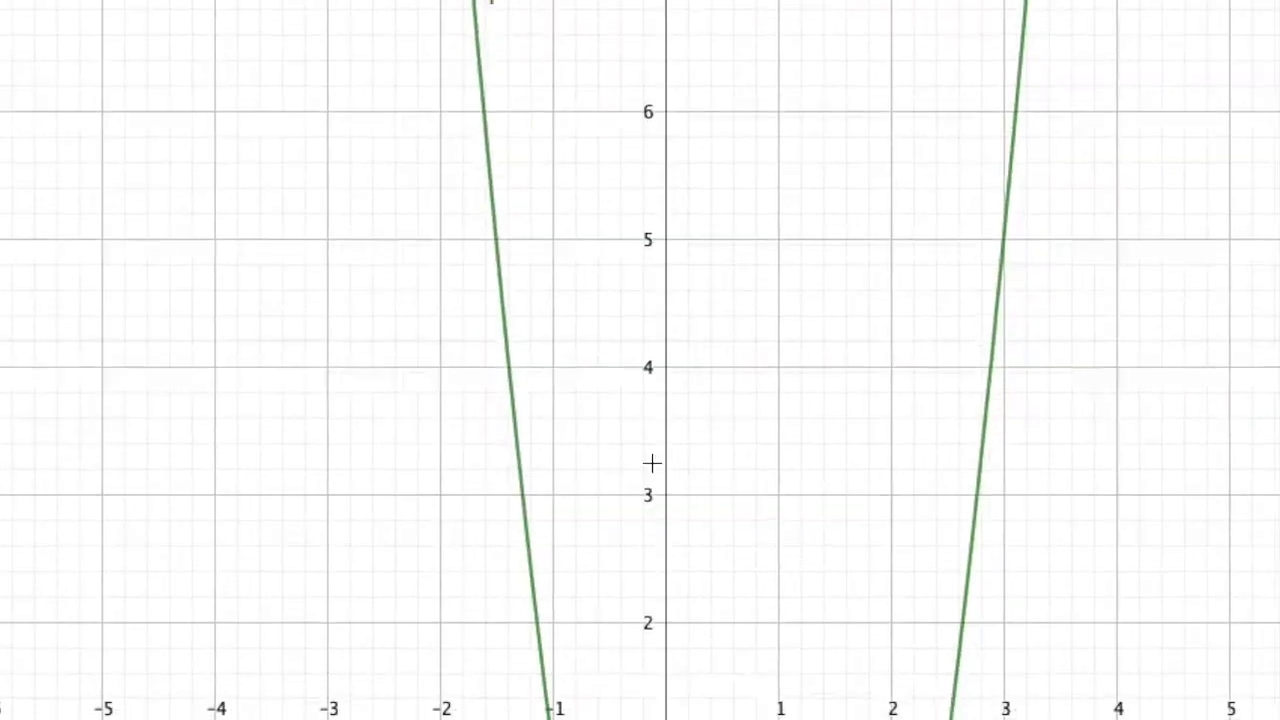
{"action": "left_click_drag", "start_coordinate": [651, 463], "coordinate": [650, 204]}
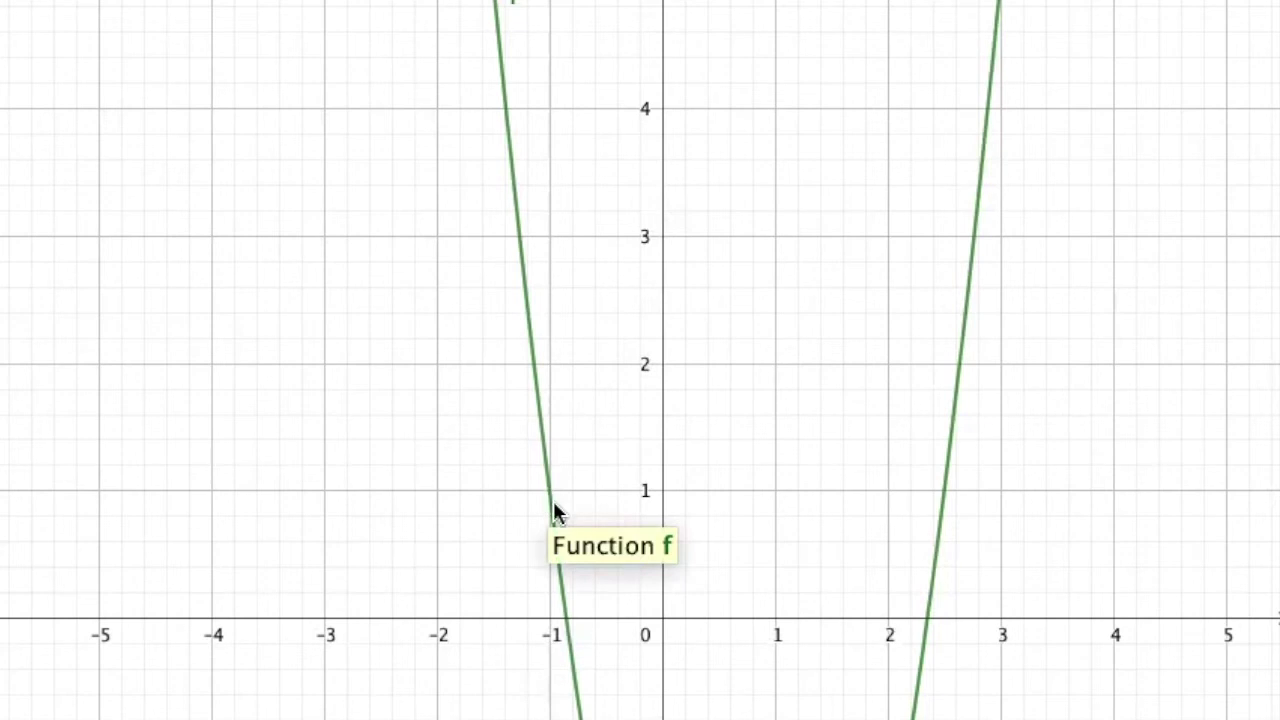
{"action": "left_click_drag", "start_coordinate": [603, 591], "coordinate": [617, 154]}
{"action": "scroll", "coordinate": [606, 385], "scroll_direction": "down", "scroll_amount": 2}
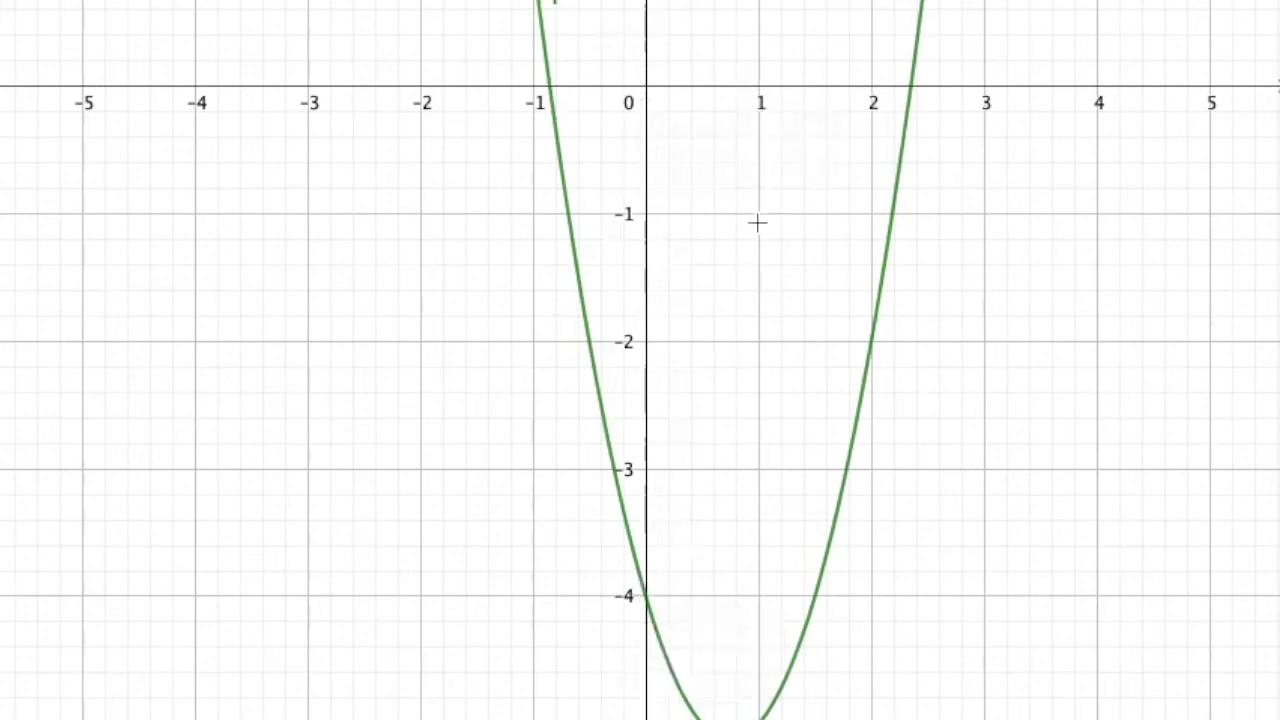
{"action": "left_click_drag", "start_coordinate": [757, 556], "coordinate": [753, 424]}
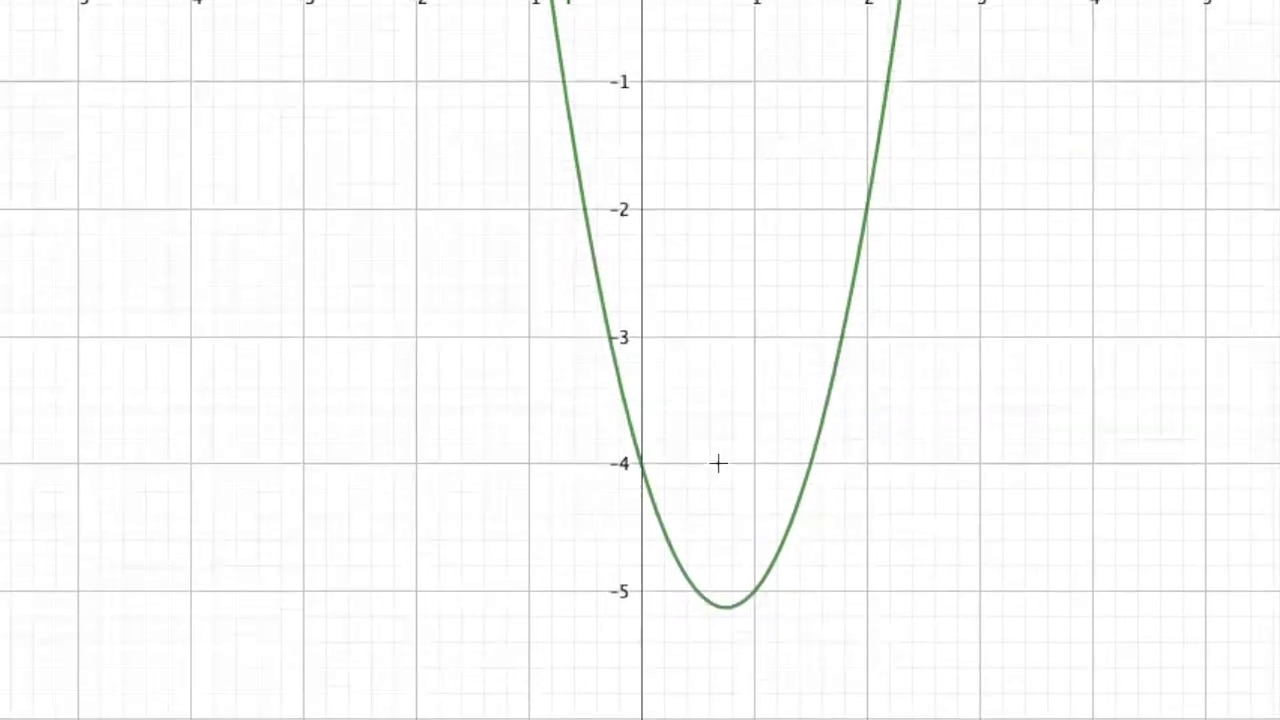
{"action": "left_click_drag", "start_coordinate": [742, 395], "coordinate": [656, 548]}
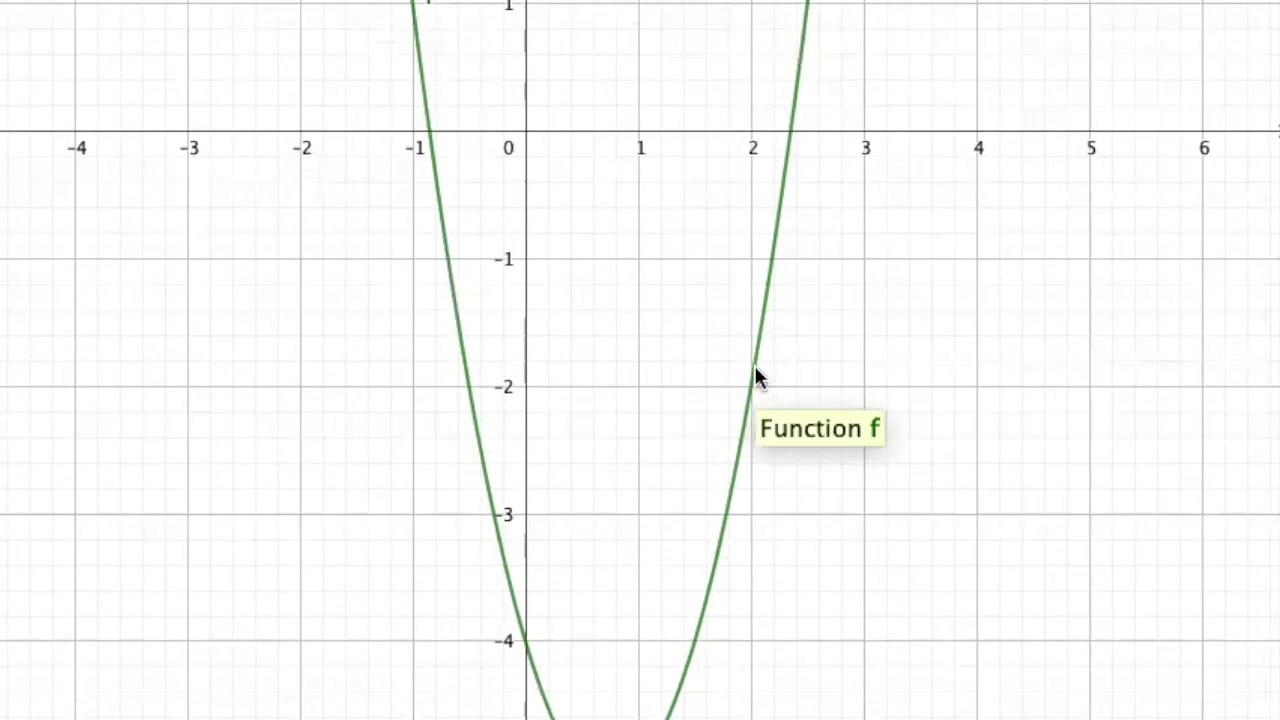
Trace the right branch of the parabola at x = 2, 3 and 4, and return to the x-axis crossings.
{"action": "left_click_drag", "start_coordinate": [742, 354], "coordinate": [718, 622]}
{"action": "left_click_drag", "start_coordinate": [709, 269], "coordinate": [717, 500]}
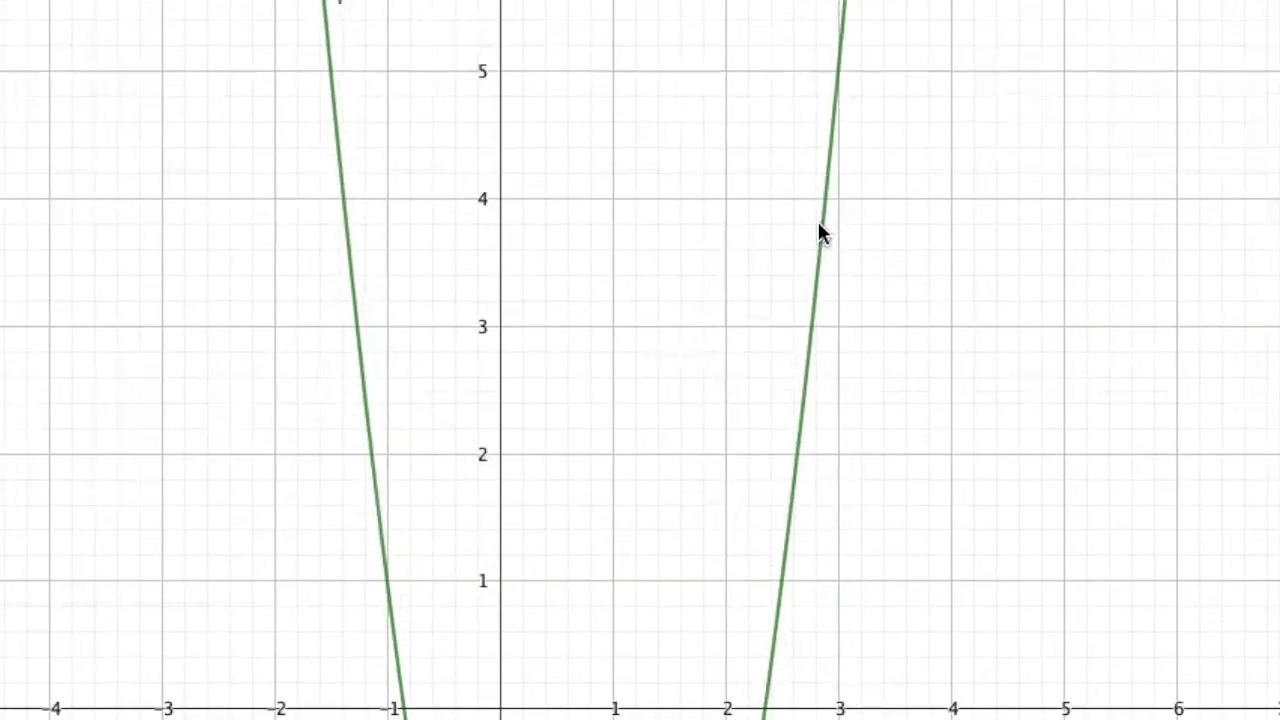
{"action": "left_click_drag", "start_coordinate": [818, 222], "coordinate": [820, 343]}
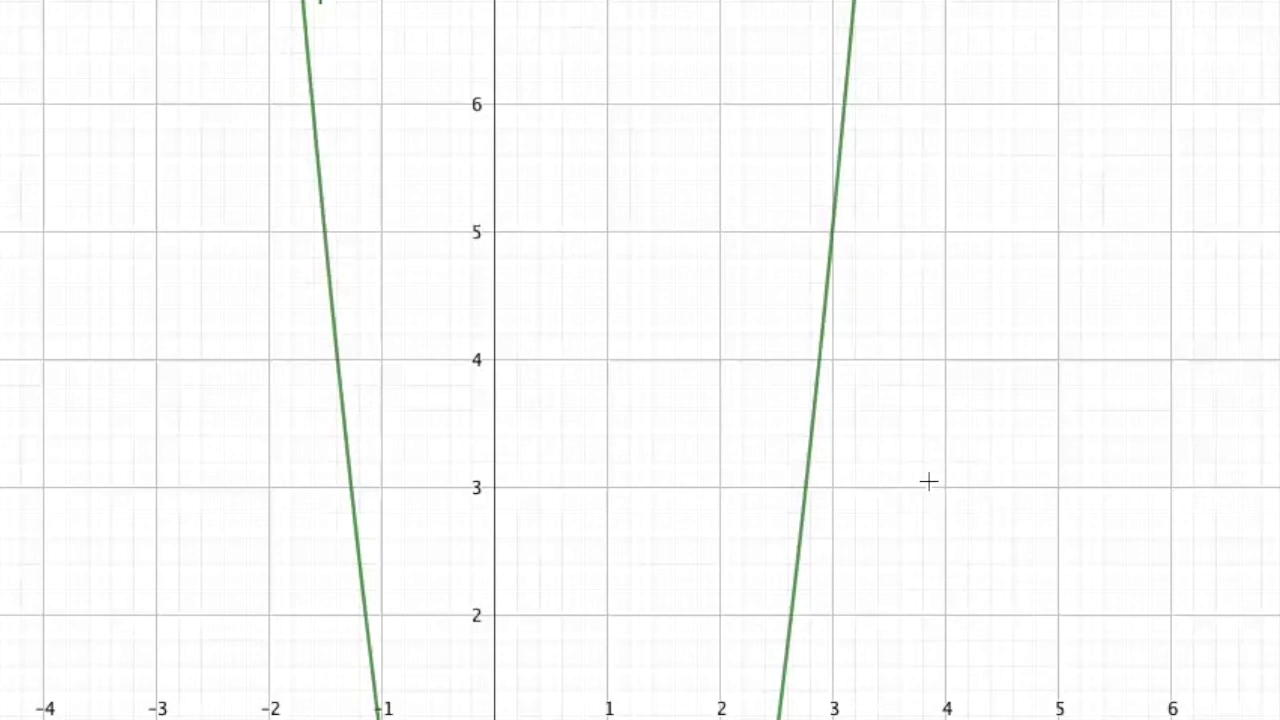
{"action": "left_click_drag", "start_coordinate": [914, 229], "coordinate": [988, 672]}
{"action": "left_click_drag", "start_coordinate": [986, 149], "coordinate": [983, 521]}
{"action": "left_click_drag", "start_coordinate": [1010, 225], "coordinate": [1006, 377]}
{"action": "scroll", "coordinate": [1008, 385], "scroll_direction": "up", "scroll_amount": 6}
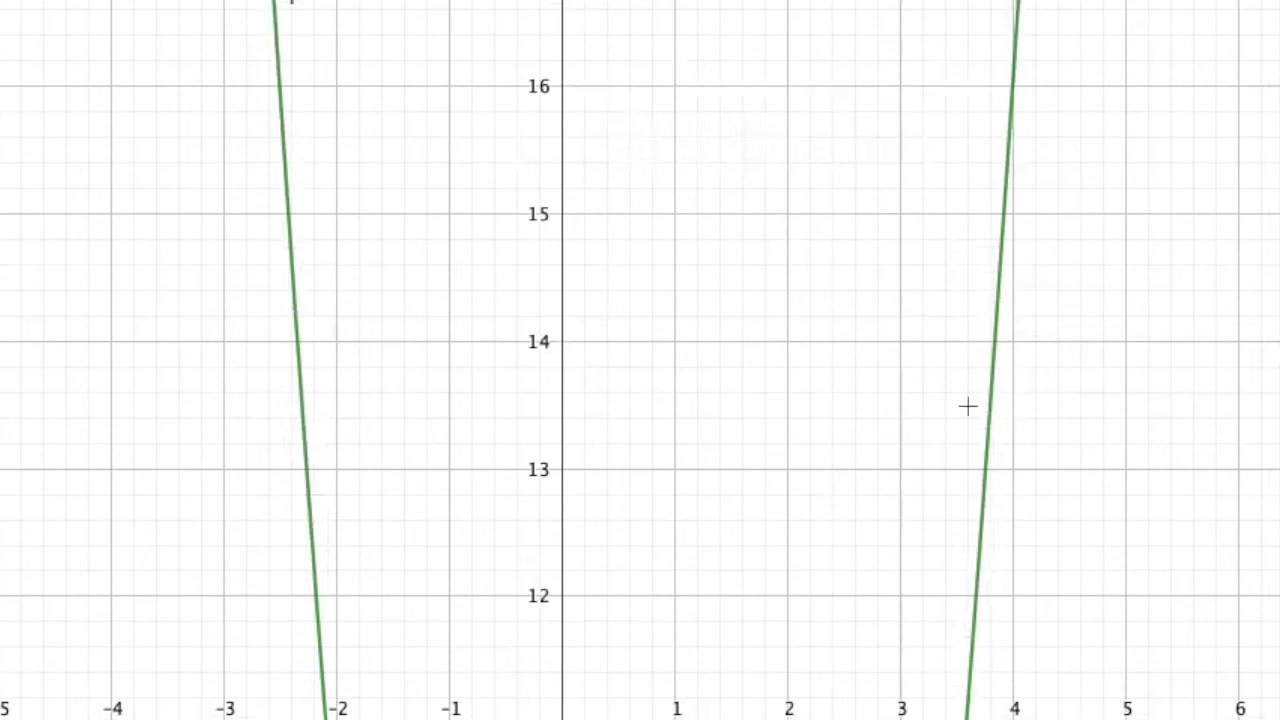
{"action": "scroll", "coordinate": [967, 406], "scroll_direction": "up", "scroll_amount": 10}
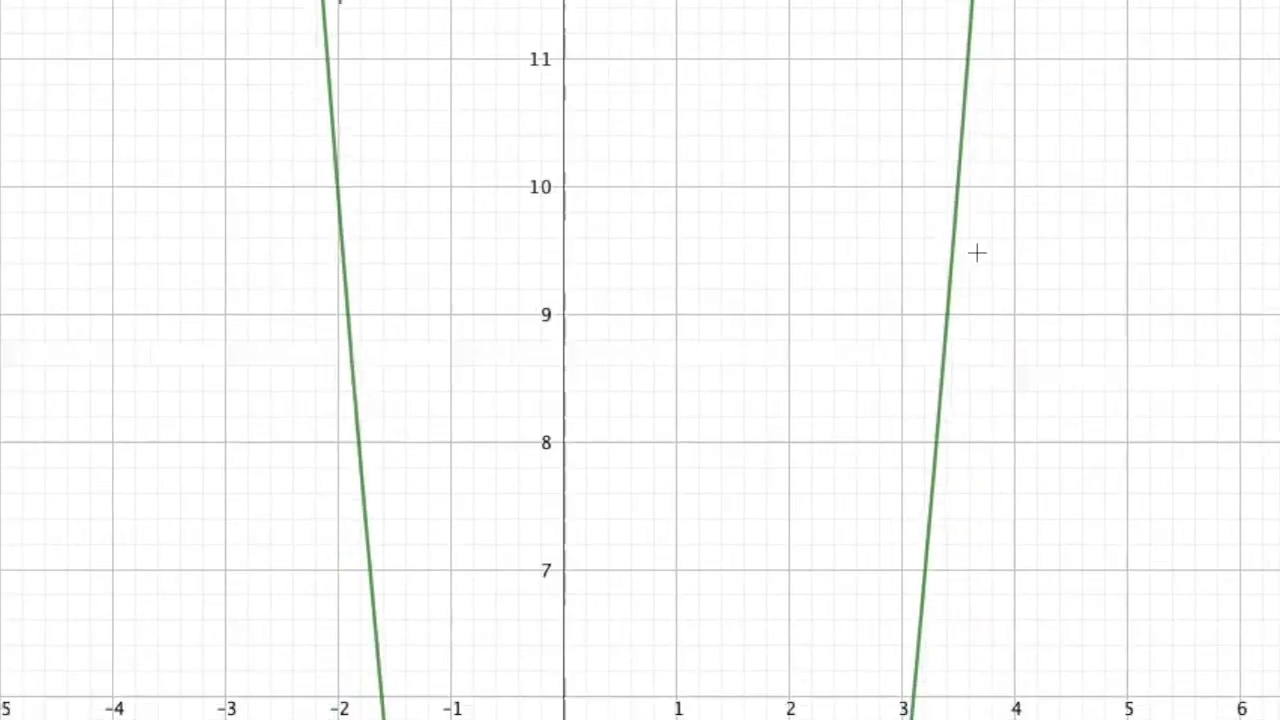
{"action": "left_click_drag", "start_coordinate": [977, 253], "coordinate": [963, 94]}
{"action": "left_click_drag", "start_coordinate": [957, 331], "coordinate": [960, 5]}
{"action": "mouse_move", "coordinate": [900, 357]}
{"action": "left_mouse_down"}
{"action": "mouse_move", "coordinate": [941, 89]}
{"action": "mouse_move", "coordinate": [1024, 0]}
{"action": "left_mouse_up"}
{"action": "left_click_drag", "start_coordinate": [920, 209], "coordinate": [957, 23]}
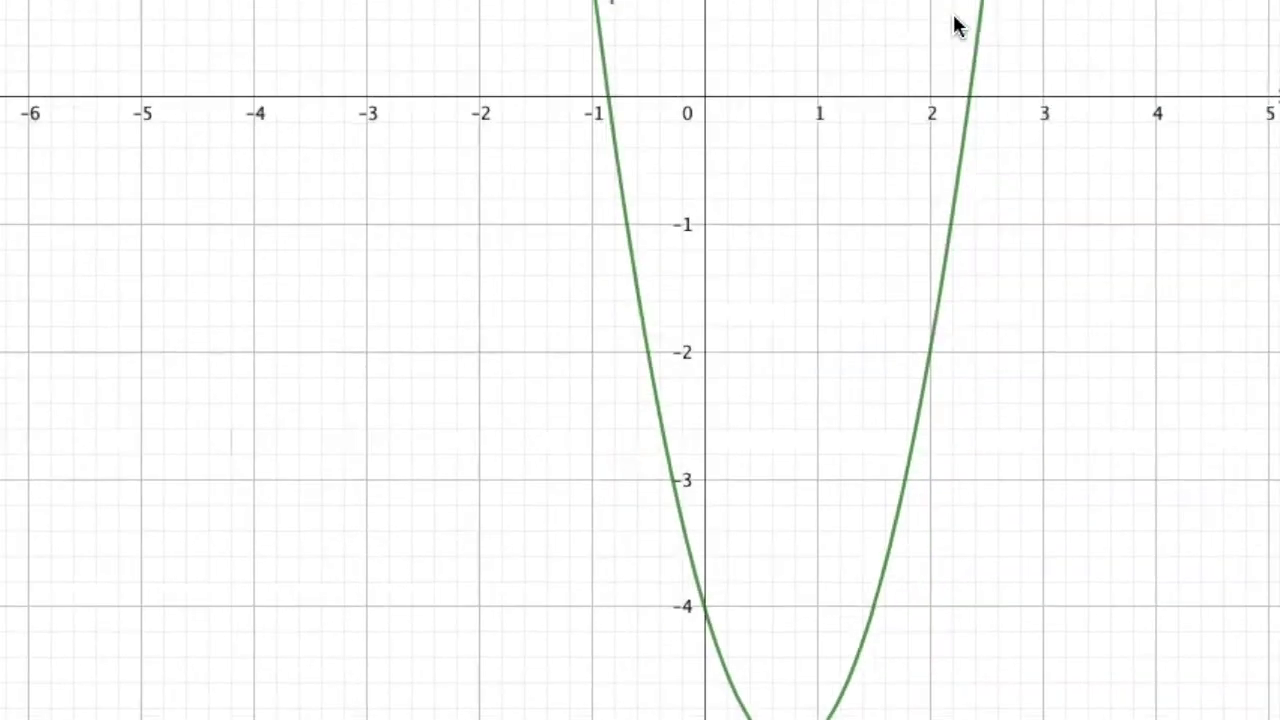
{"action": "left_click_drag", "start_coordinate": [871, 320], "coordinate": [895, 238]}
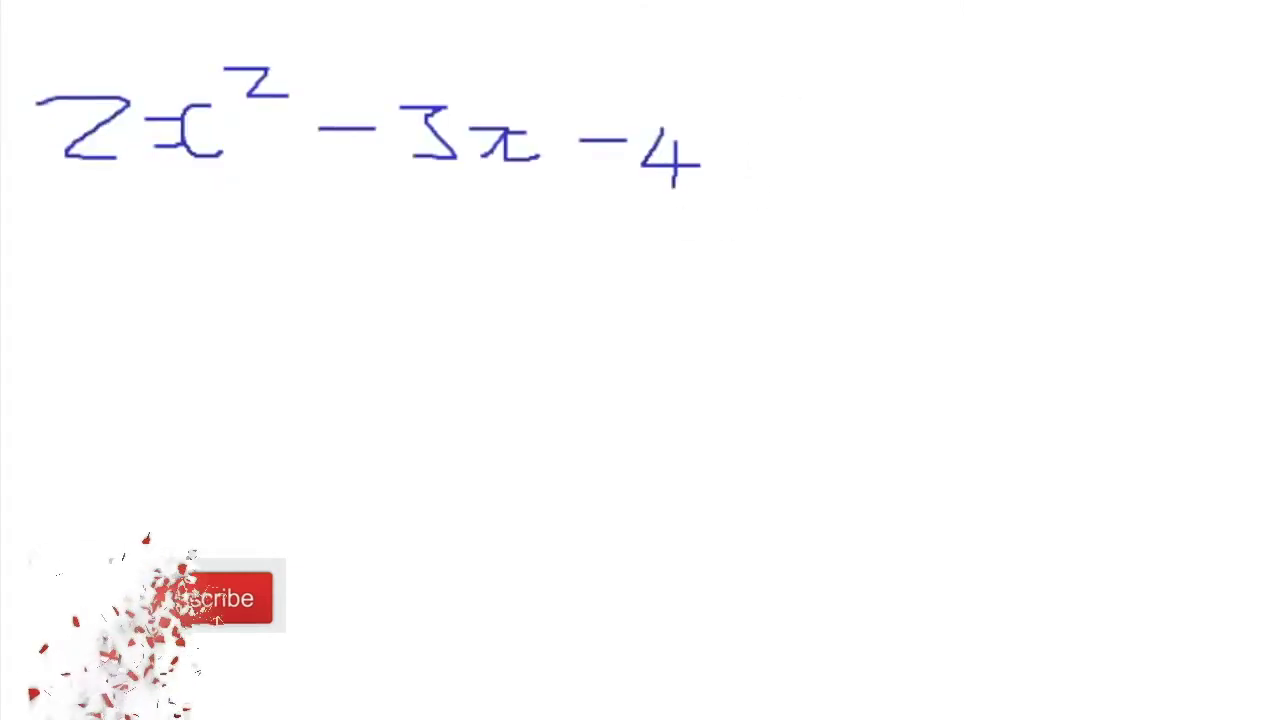
On the whiteboard, handwrite "= 2" after 2x² − 3x − 4 and continue the written working below it.
{"action": "left_click_drag", "start_coordinate": [762, 103], "coordinate": [852, 103]}
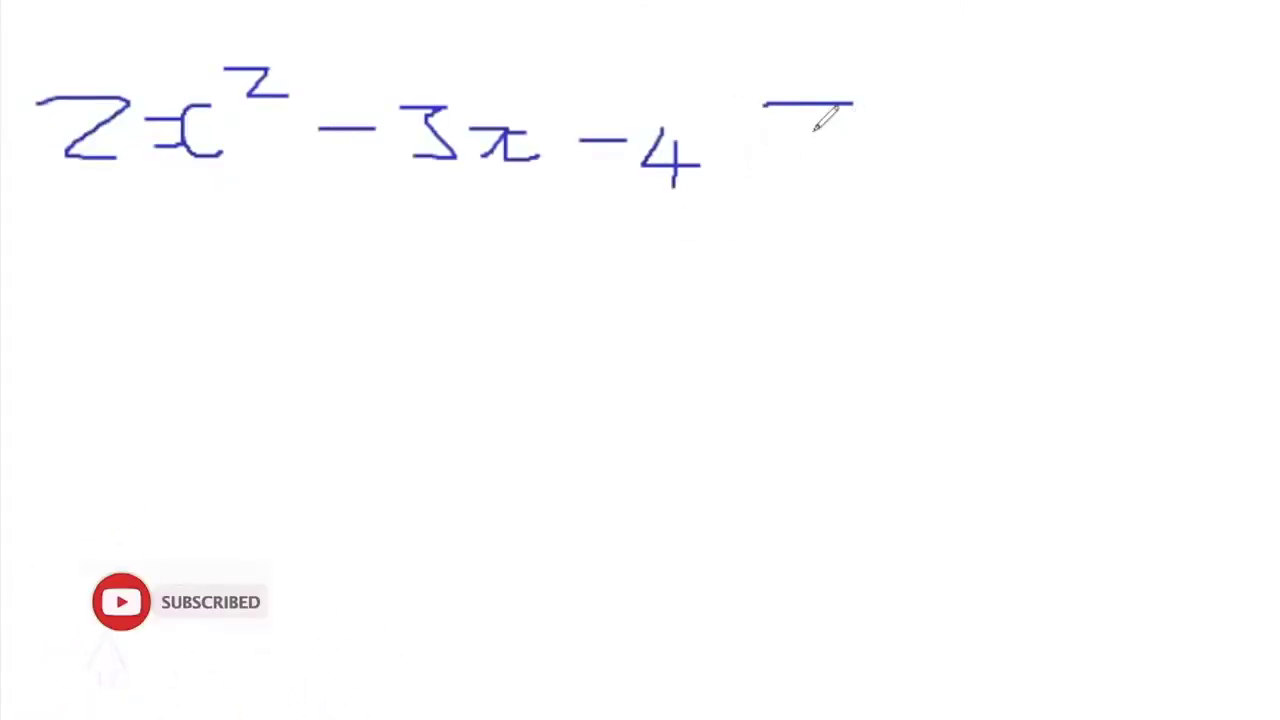
{"action": "left_click_drag", "start_coordinate": [764, 153], "coordinate": [844, 153]}
{"action": "mouse_move", "coordinate": [914, 77]}
{"action": "left_mouse_down"}
{"action": "mouse_move", "coordinate": [988, 124]}
{"action": "mouse_move", "coordinate": [1002, 167]}
{"action": "left_mouse_up"}
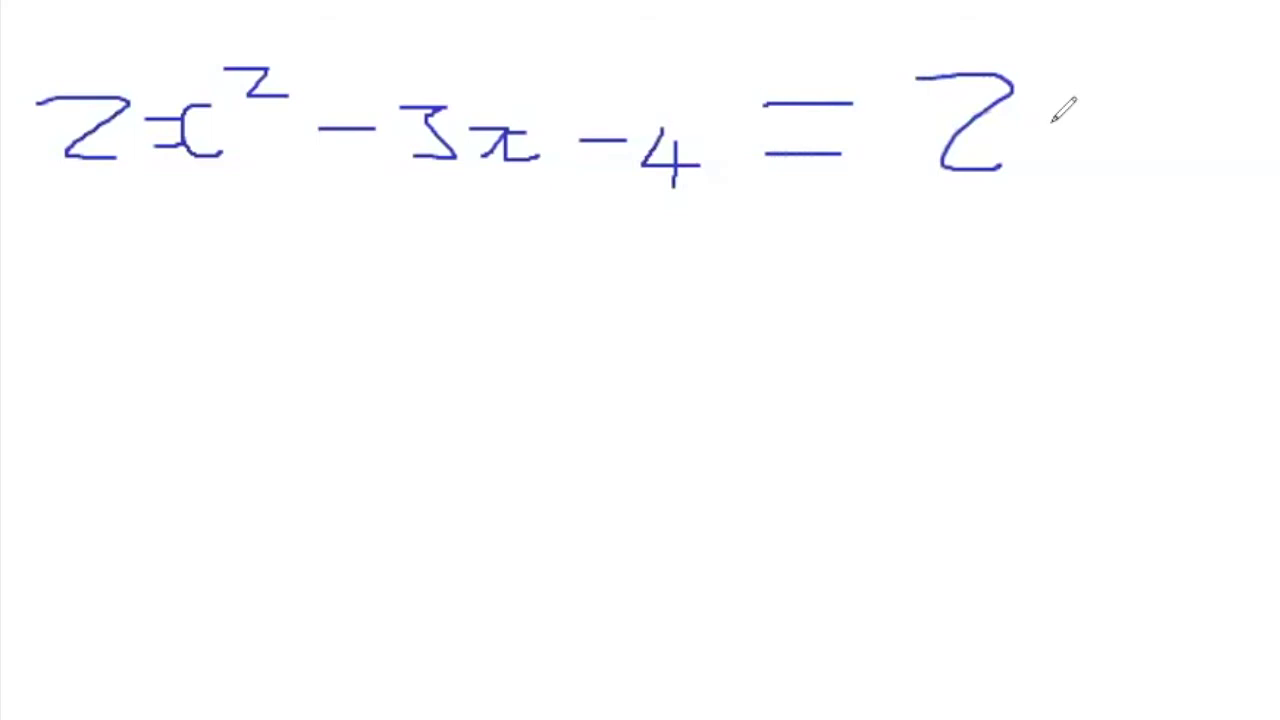
{"action": "mouse_move", "coordinate": [1114, 200]}
{"action": "left_mouse_down"}
{"action": "mouse_move", "coordinate": [1111, 36]}
{"action": "mouse_move", "coordinate": [836, 12]}
{"action": "mouse_move", "coordinate": [753, 30]}
{"action": "mouse_move", "coordinate": [752, 220]}
{"action": "mouse_move", "coordinate": [1163, 234]}
{"action": "mouse_move", "coordinate": [1157, 214]}
{"action": "left_mouse_up"}
{"action": "left_click_drag", "start_coordinate": [398, 397], "coordinate": [420, 490]}
{"action": "left_click_drag", "start_coordinate": [461, 414], "coordinate": [452, 446]}
{"action": "left_click_drag", "start_coordinate": [418, 514], "coordinate": [416, 578]}
{"action": "mouse_move", "coordinate": [538, 462]}
{"action": "left_mouse_down"}
{"action": "mouse_move", "coordinate": [606, 461]}
{"action": "mouse_move", "coordinate": [535, 488]}
{"action": "left_mouse_up"}
{"action": "mouse_move", "coordinate": [638, 441]}
{"action": "left_mouse_down"}
{"action": "mouse_move", "coordinate": [701, 431]}
{"action": "mouse_move", "coordinate": [729, 496]}
{"action": "left_mouse_up"}
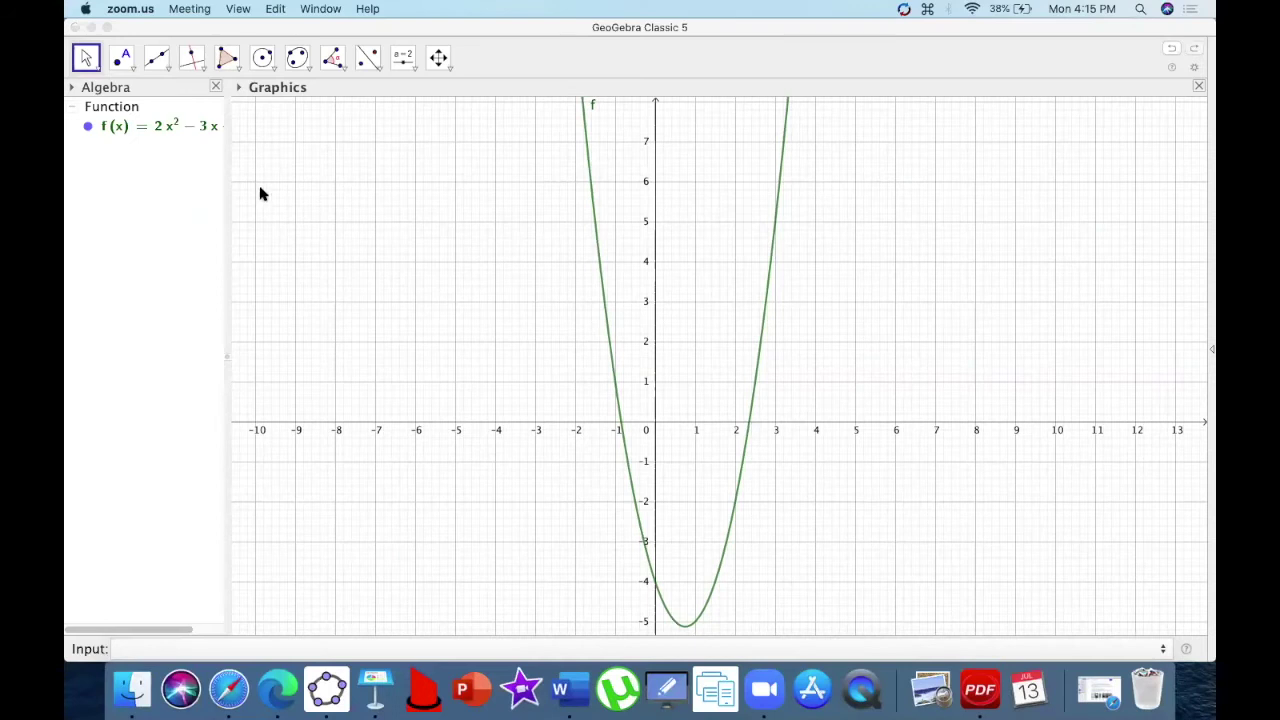
{"action": "left_click", "coordinate": [259, 194]}
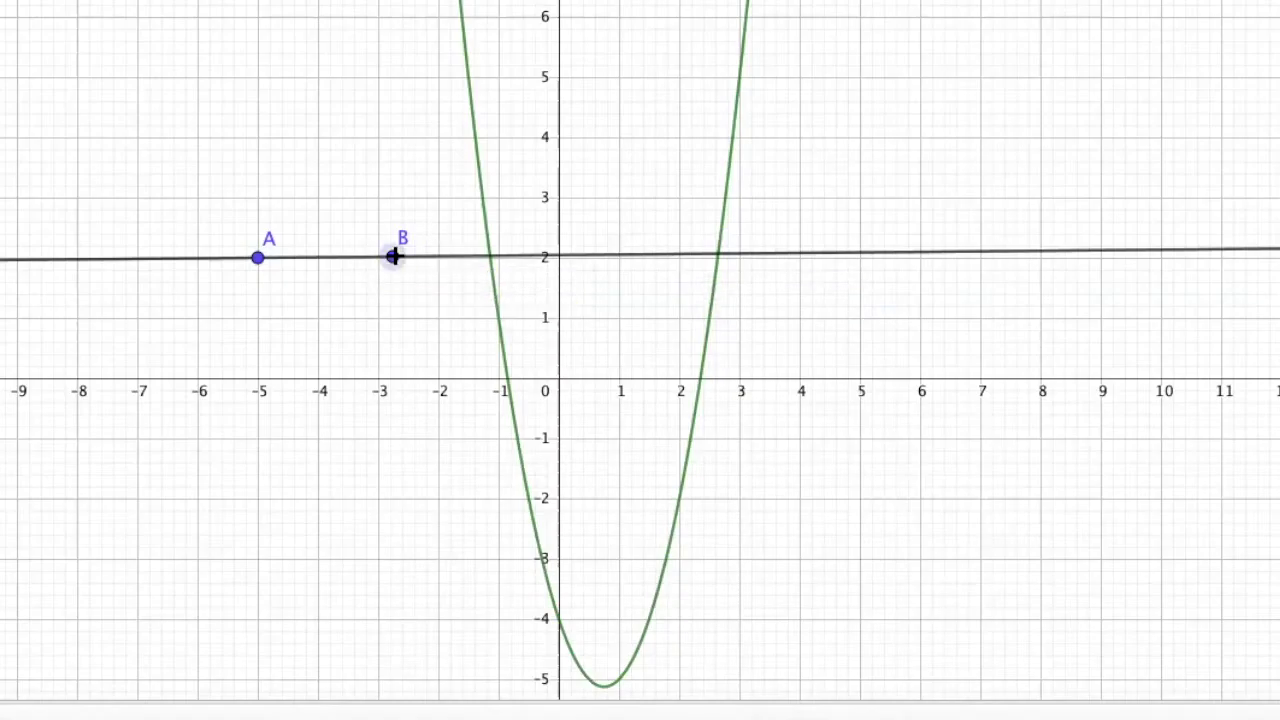
{"action": "key", "text": "super+z"}
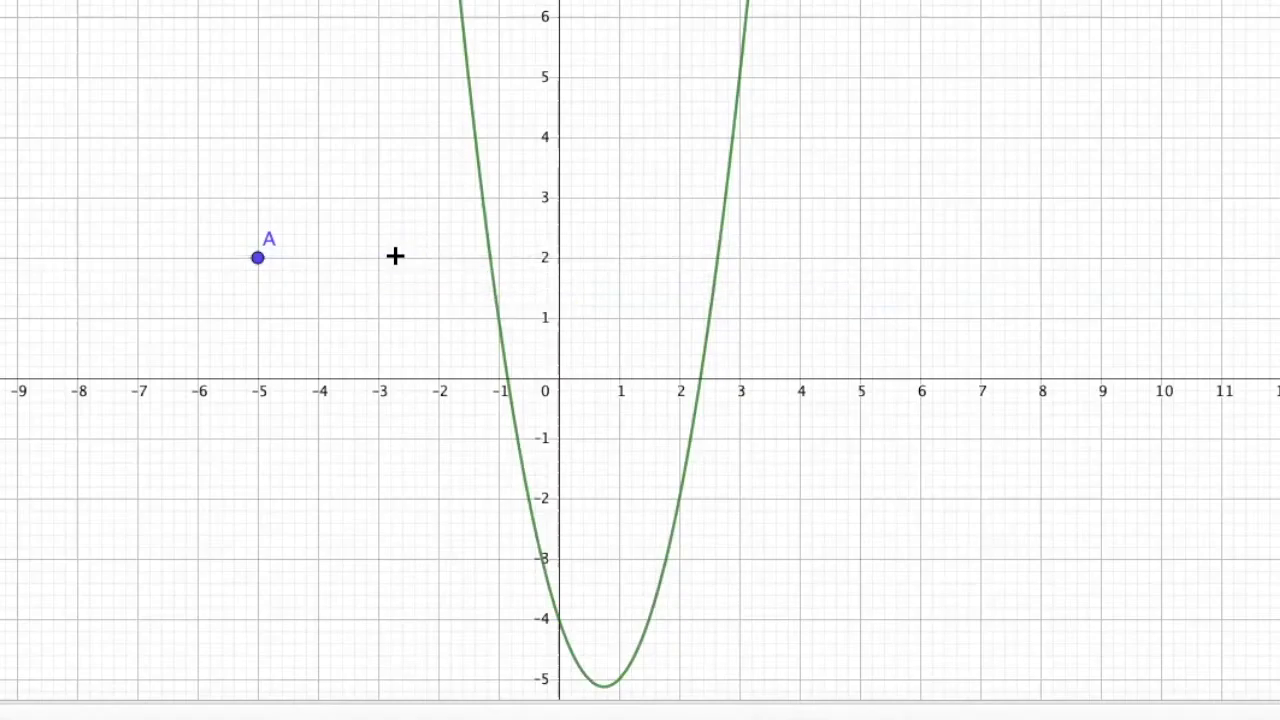
{"action": "key", "text": "super+z"}
Draw a near-horizontal line across the parabola at y = 2, through points at (−5, 2) and about (5.25, 2).
{"action": "left_click", "coordinate": [257, 258]}
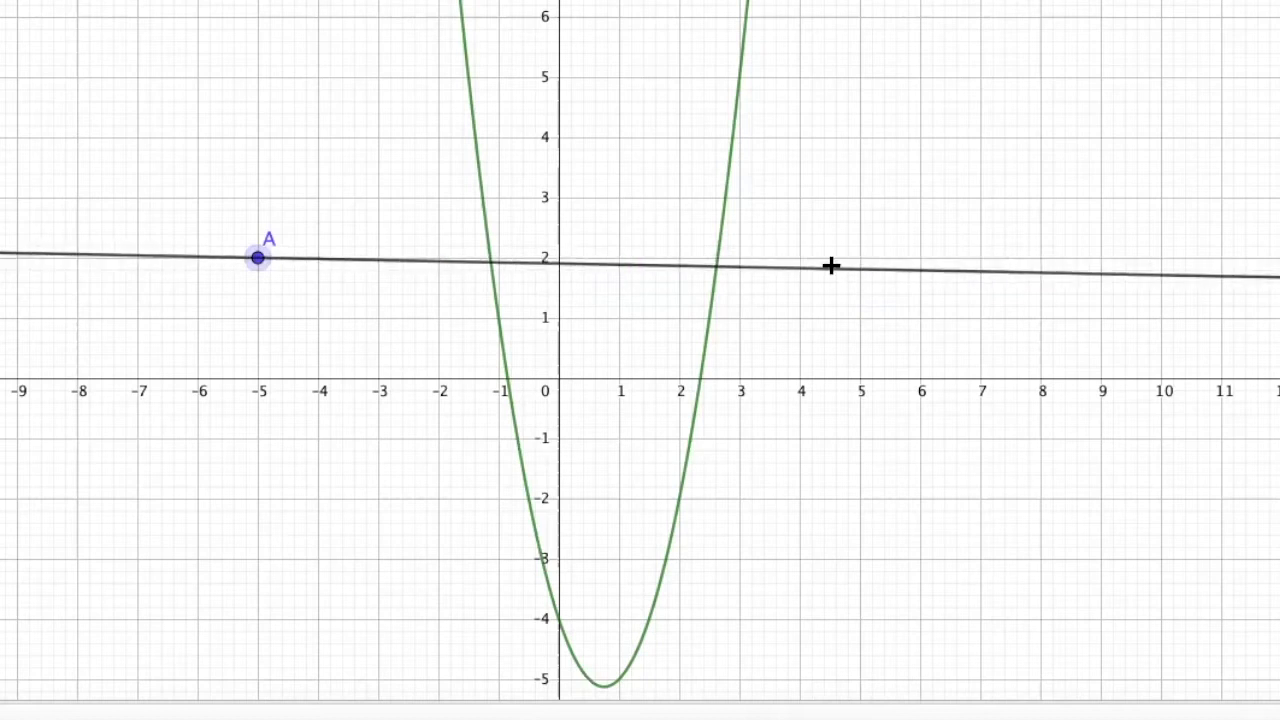
{"action": "left_click", "coordinate": [874, 259]}
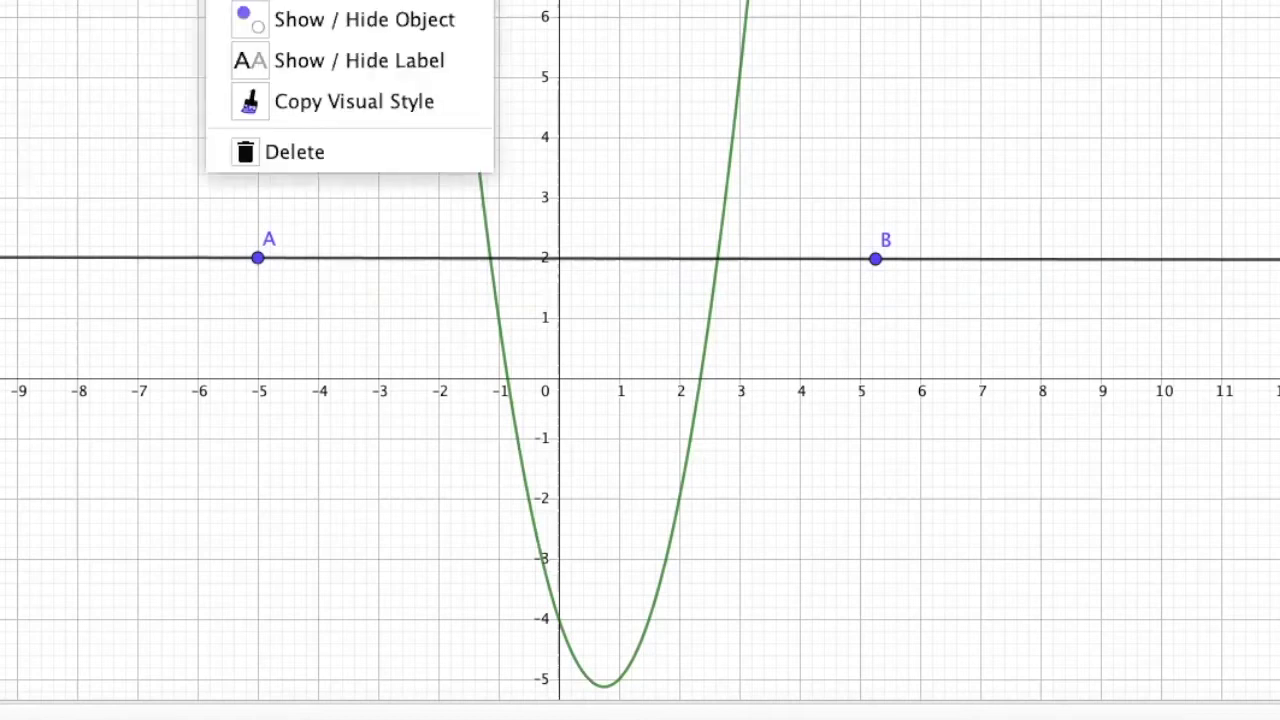
{"action": "left_click", "coordinate": [438, 75]}
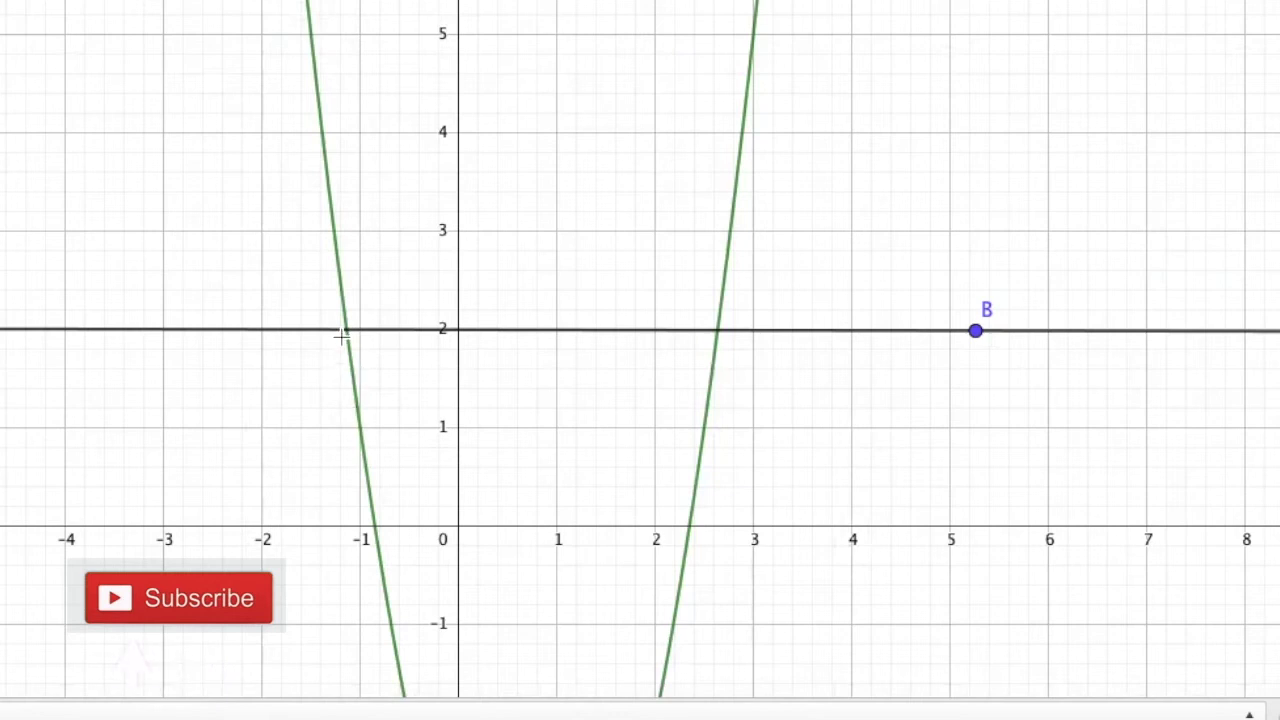
Mark both intersection points of the parabola with the line at y = 2.
{"action": "scroll", "coordinate": [344, 334], "scroll_direction": "up", "scroll_amount": 1}
{"action": "scroll", "coordinate": [344, 334], "scroll_direction": "up", "scroll_amount": 2}
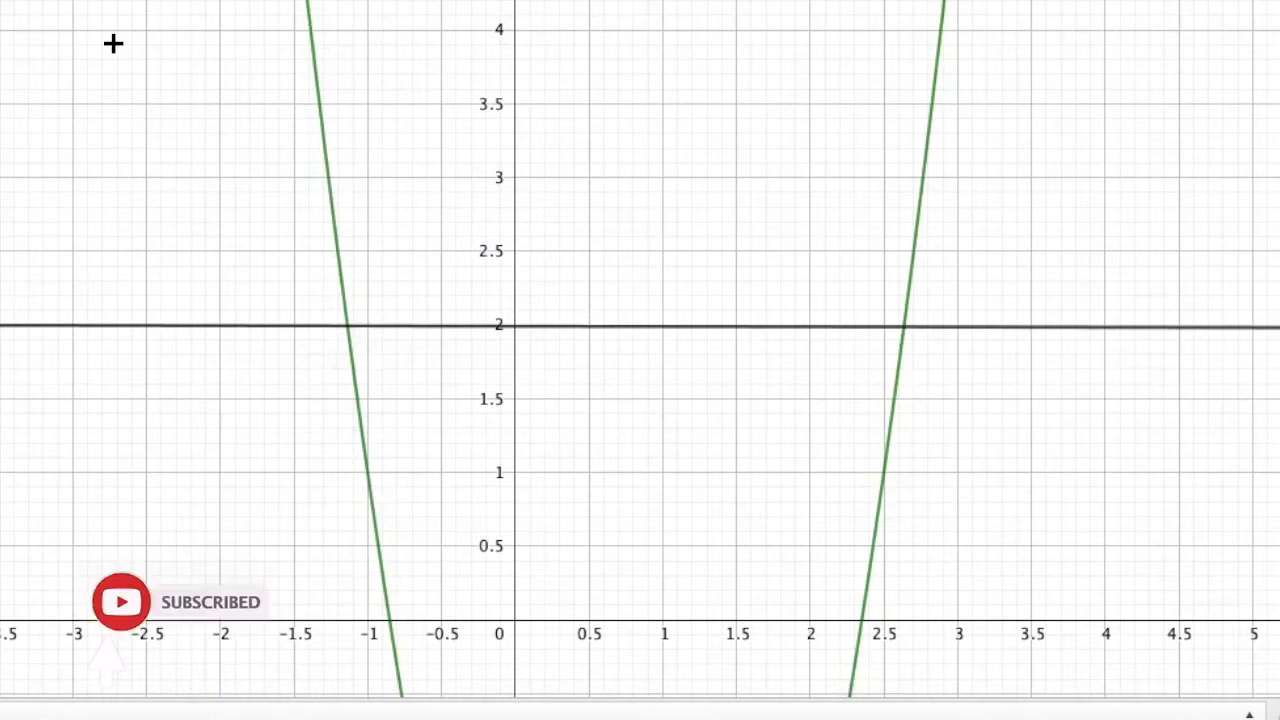
{"action": "left_click", "coordinate": [347, 325]}
{"action": "left_click", "coordinate": [905, 327]}
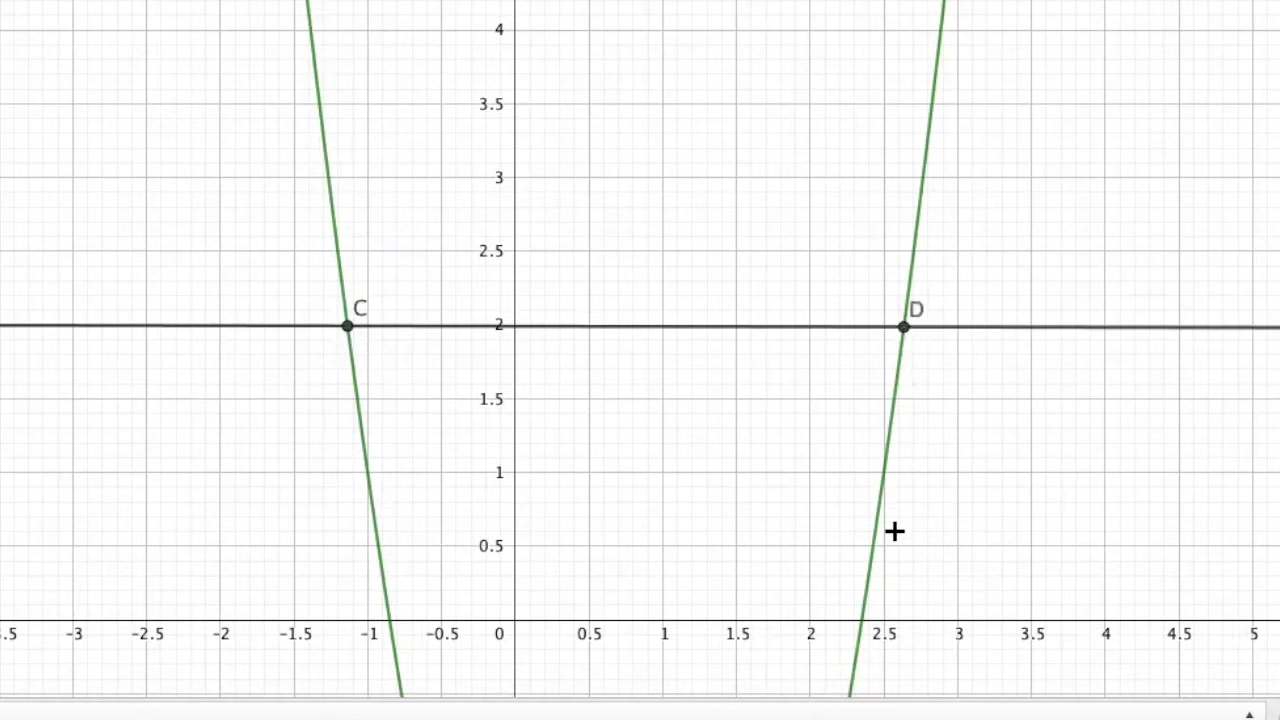